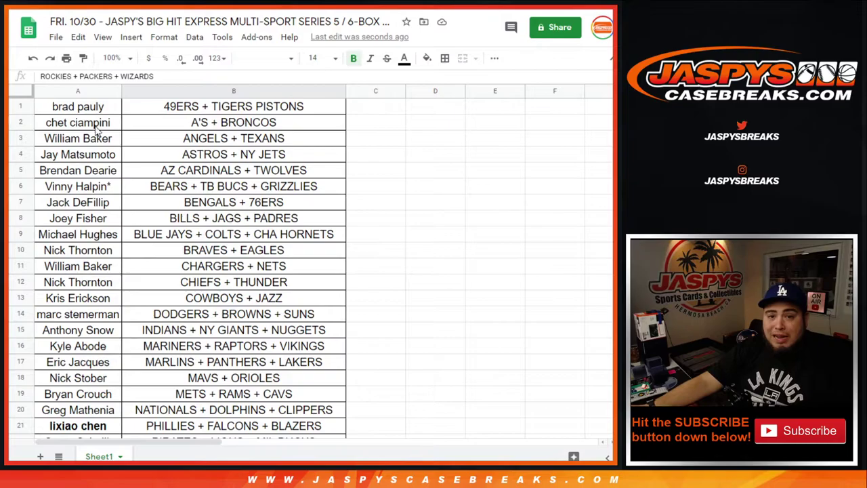
Copy the participant names in A1:A32 of the spreadsheet and paste them into RANDOM.ORG's List Randomizer.
left_click_drag(88, 108, 88, 283)
right_click(88, 283)
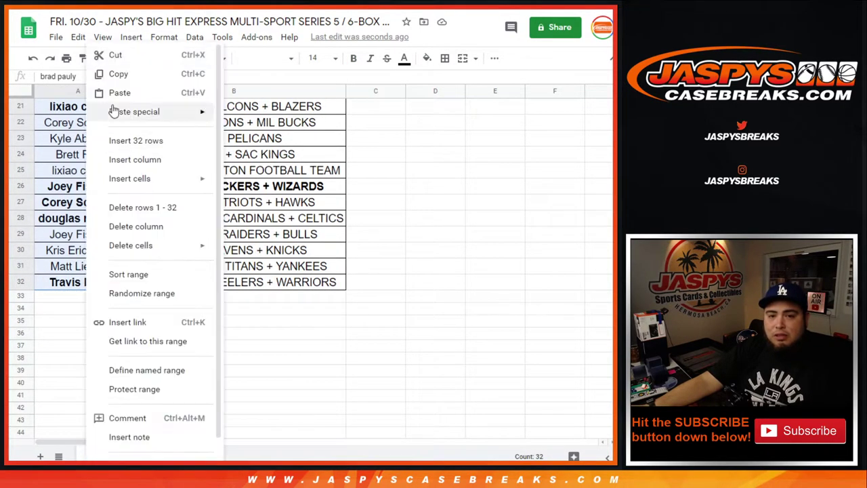
left_click(115, 73)
key("ctrl+Tab")
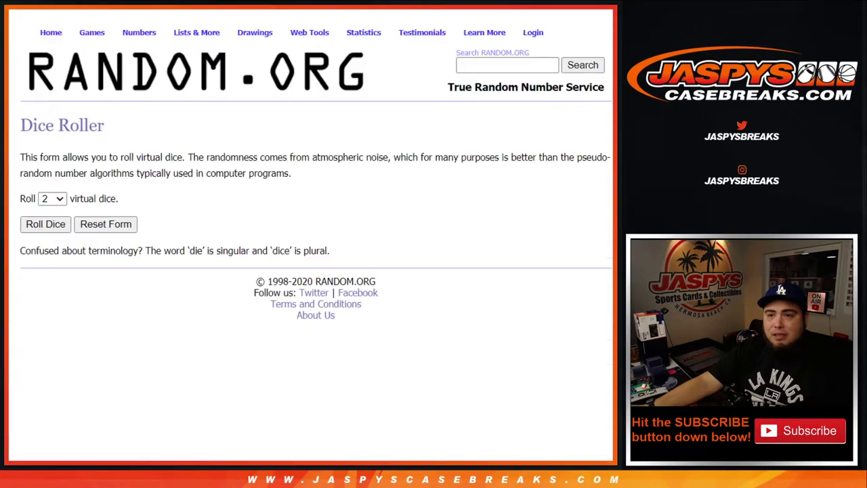
key("ctrl+Tab")
left_click(171, 273)
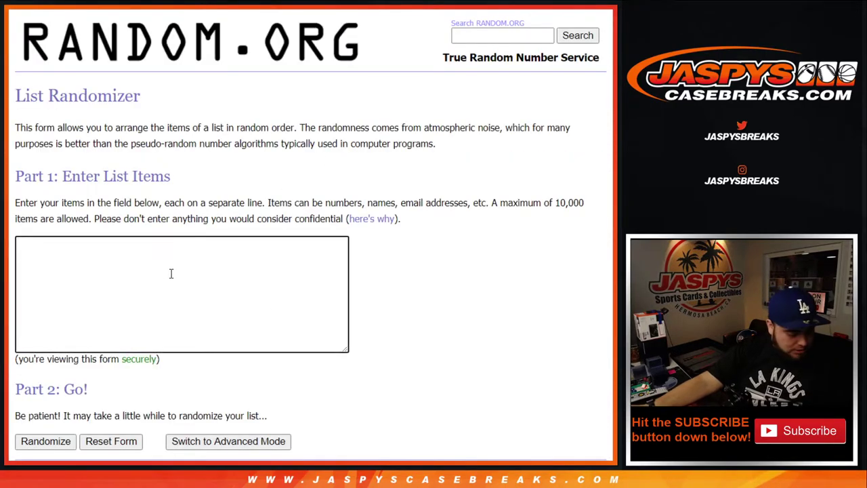
key("ctrl+v")
scroll(171, 273, "up", 8)
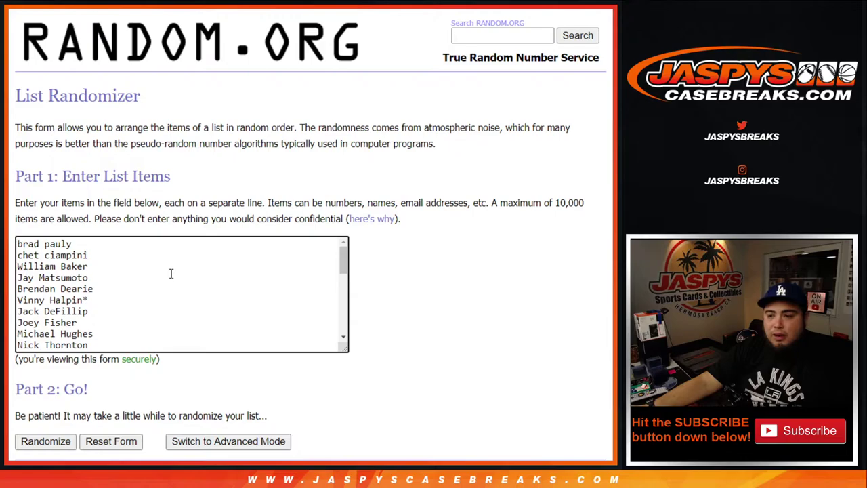
Roll two virtual dice in the Dice Roller, and review the participant and team rows in the spreadsheet.
key("ctrl+shift+Tab")
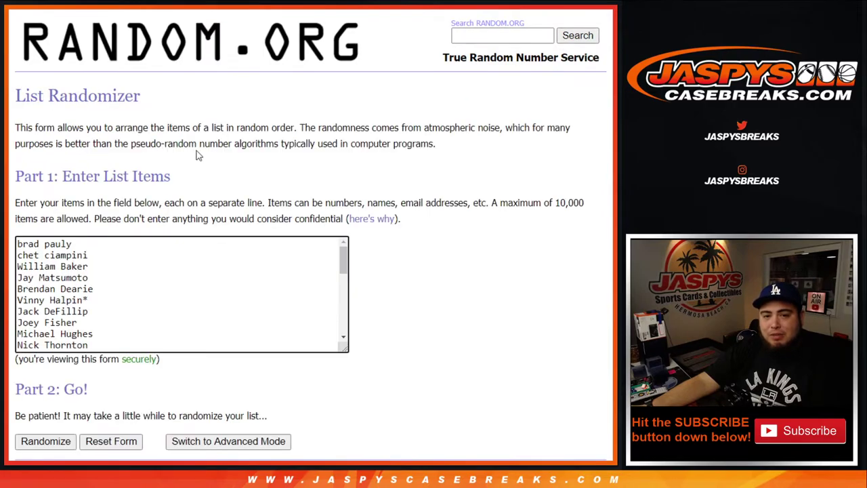
scroll(119, 305, "down", 1)
key("ctrl+Tab")
scroll(138, 174, "up", 5)
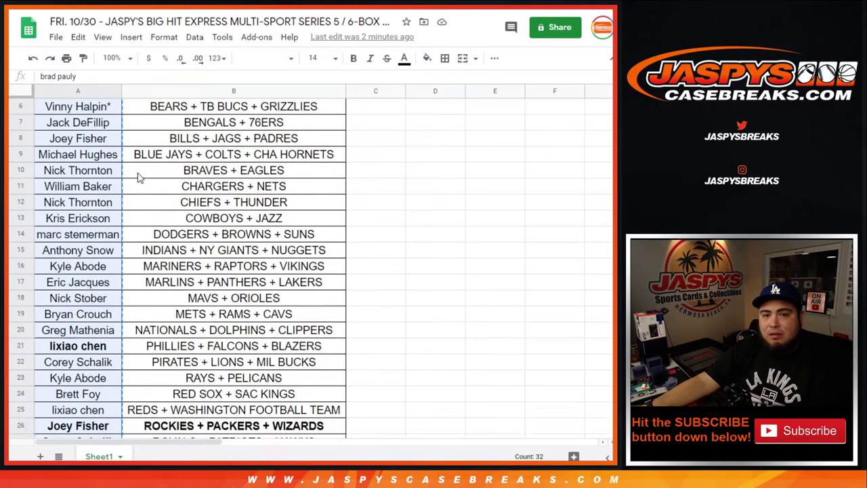
scroll(138, 174, "down", 4)
scroll(138, 175, "up", 5)
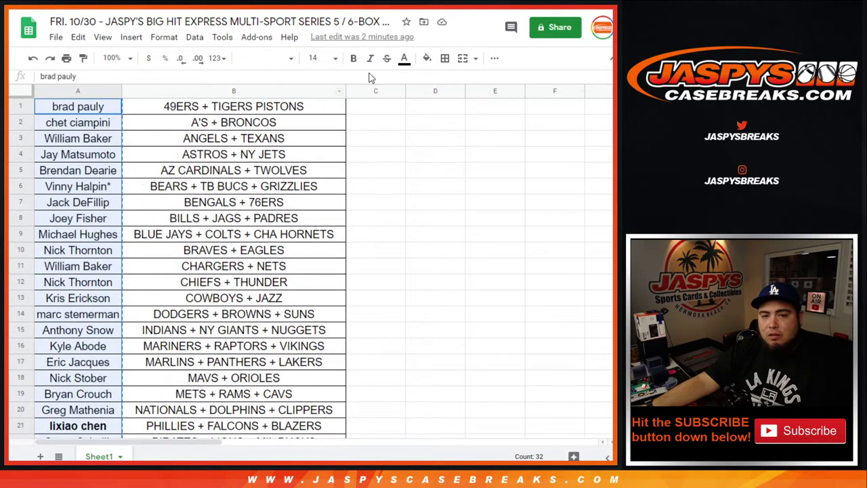
Randomize the pasted participant list eight times in the List Randomizer.
key("ctrl+Tab")
left_click(44, 378)
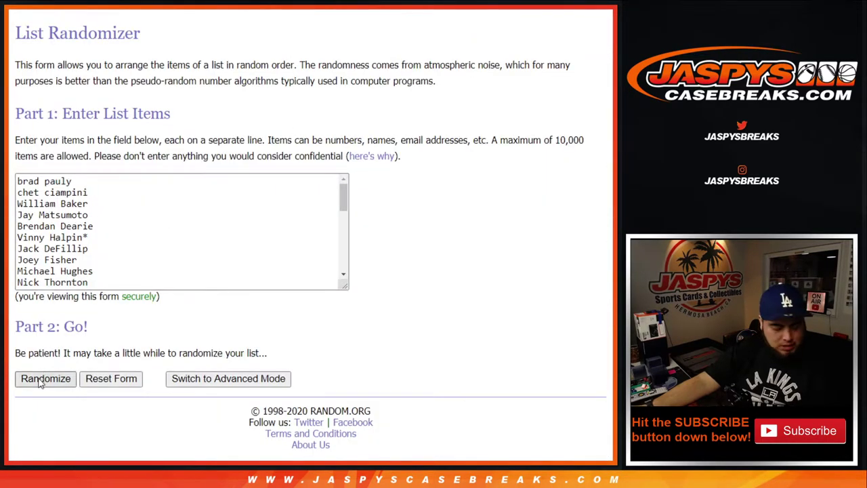
scroll(39, 383, "down", 10)
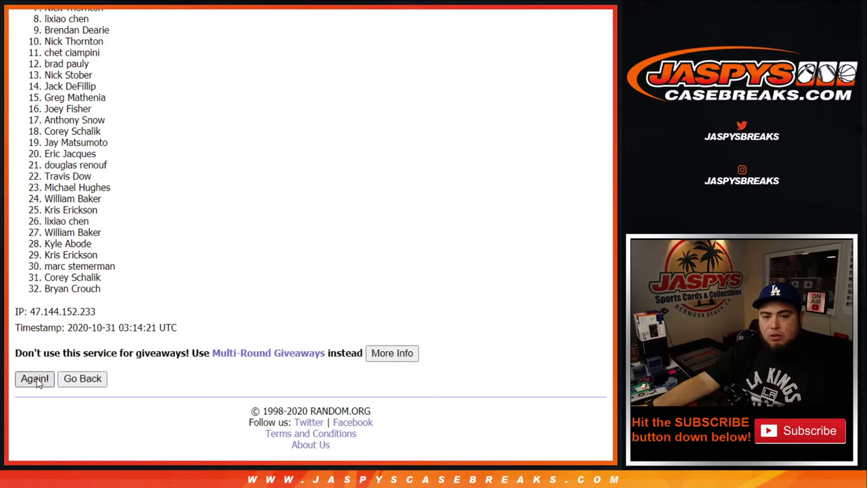
left_click(35, 380)
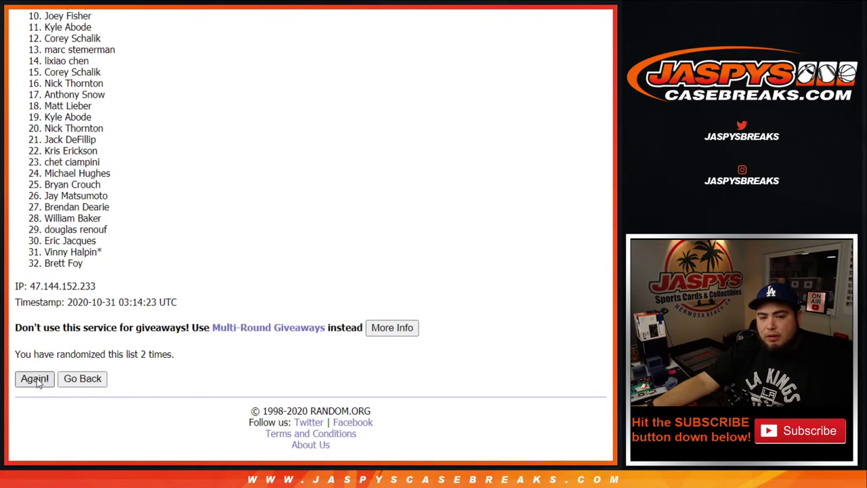
left_click(35, 380)
left_click(35, 379)
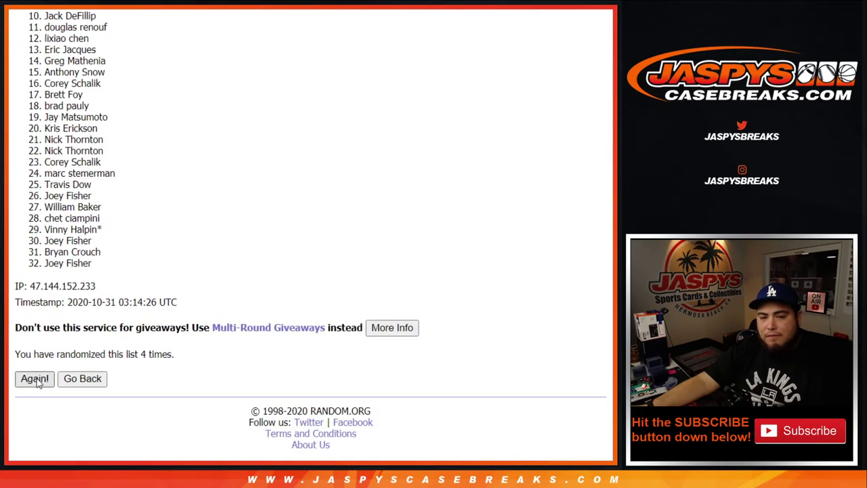
left_click(35, 380)
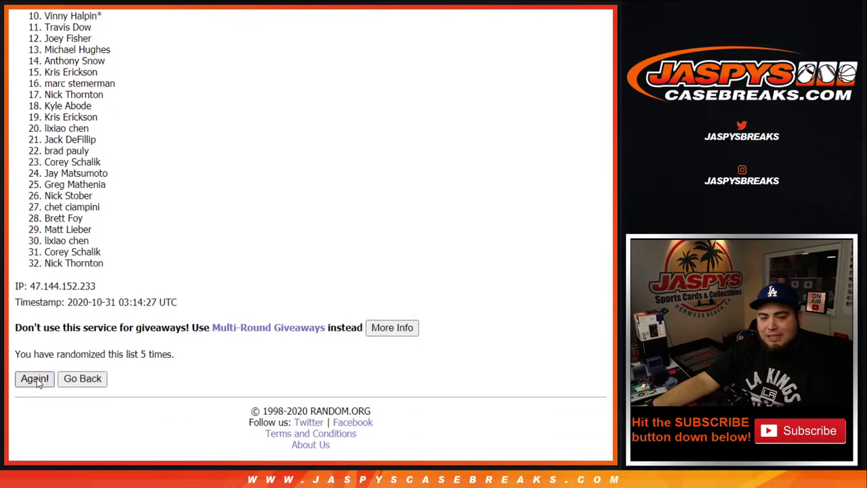
left_click(36, 379)
left_click(35, 380)
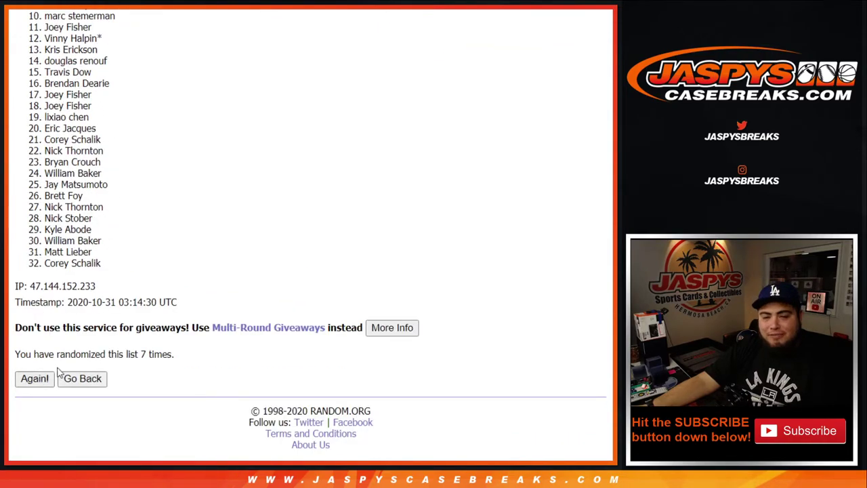
Compare the number of randomizations with the dice roll, and highlight the first-ranked name in the randomized list.
left_click_drag(138, 354, 178, 355)
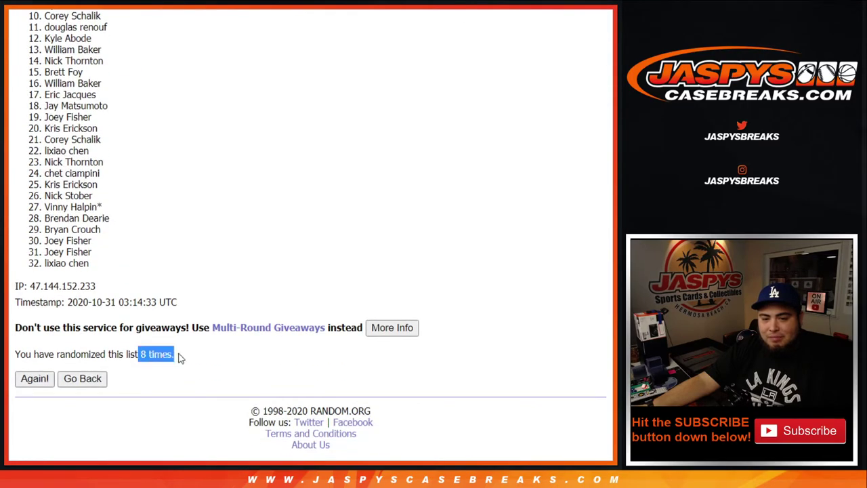
key("ctrl+Tab")
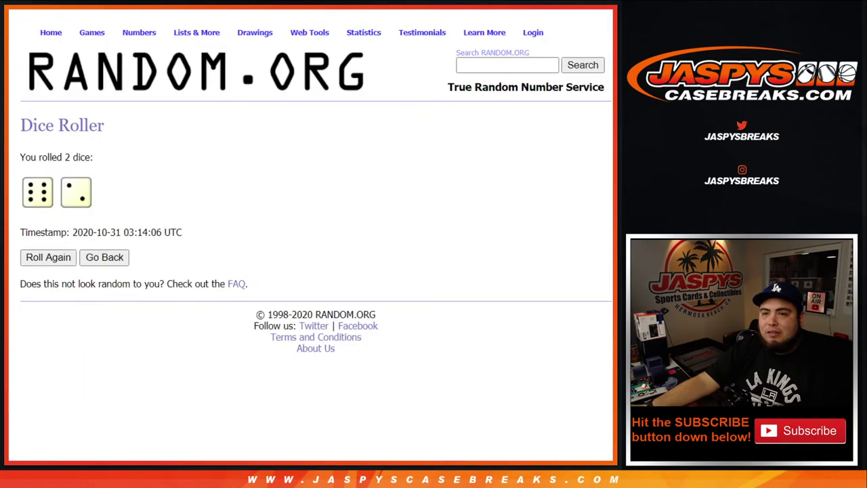
key("ctrl+Tab")
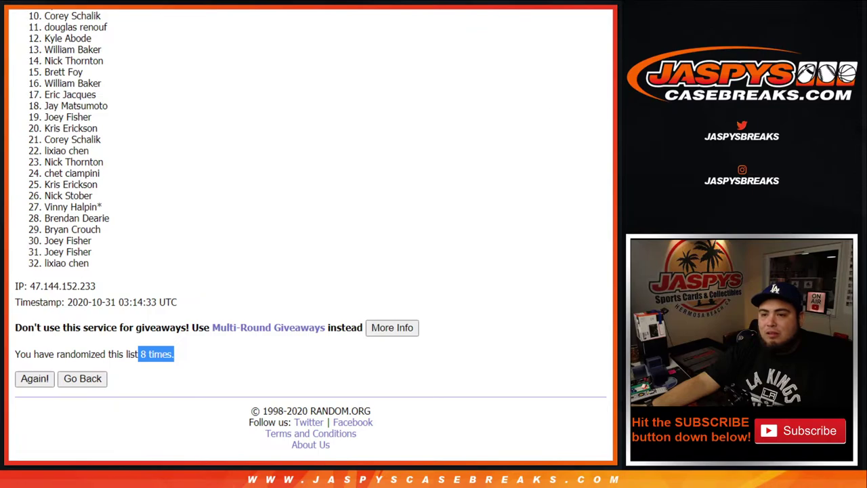
left_click_drag(612, 279, 611, 256)
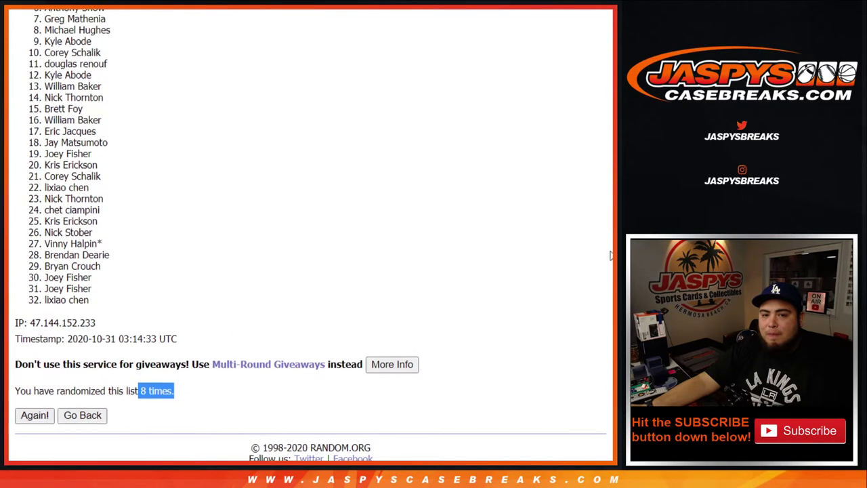
scroll(611, 256, "up", 1)
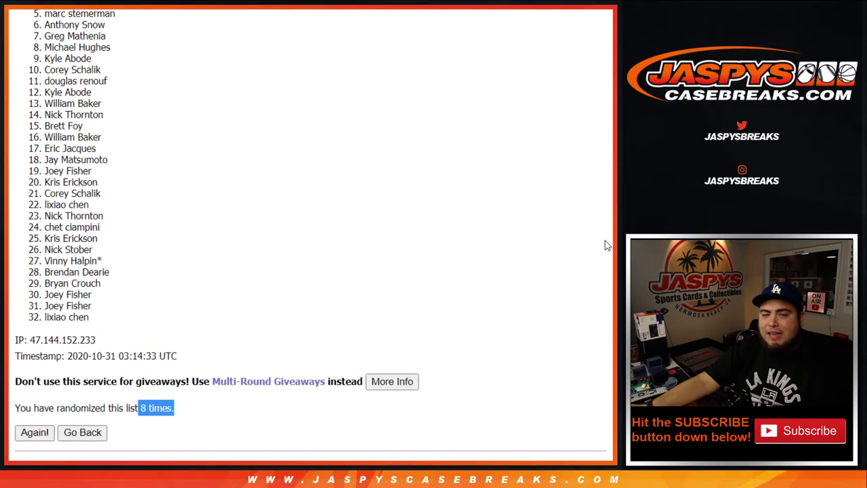
scroll(605, 245, "up", 1)
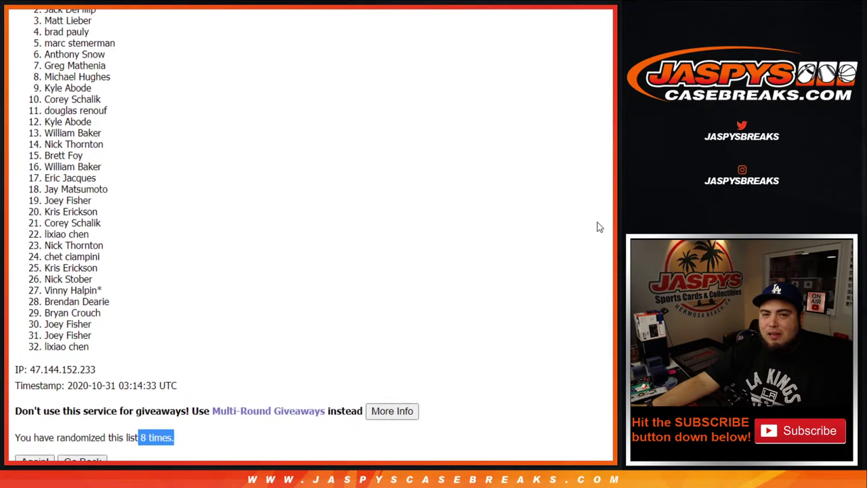
scroll(599, 228, "up", 1)
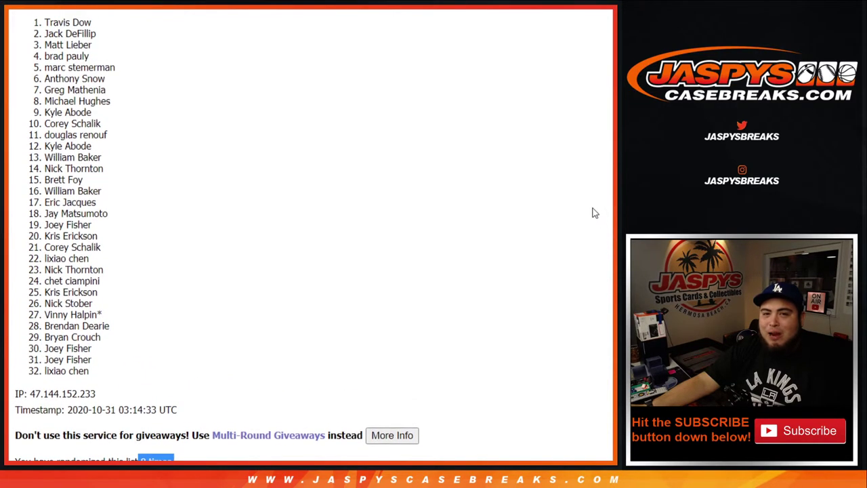
scroll(593, 210, "up", 1)
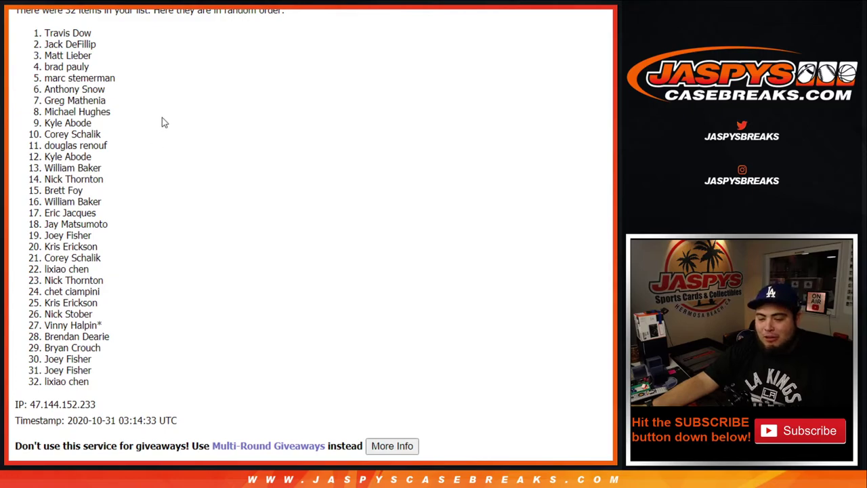
left_click_drag(43, 32, 103, 29)
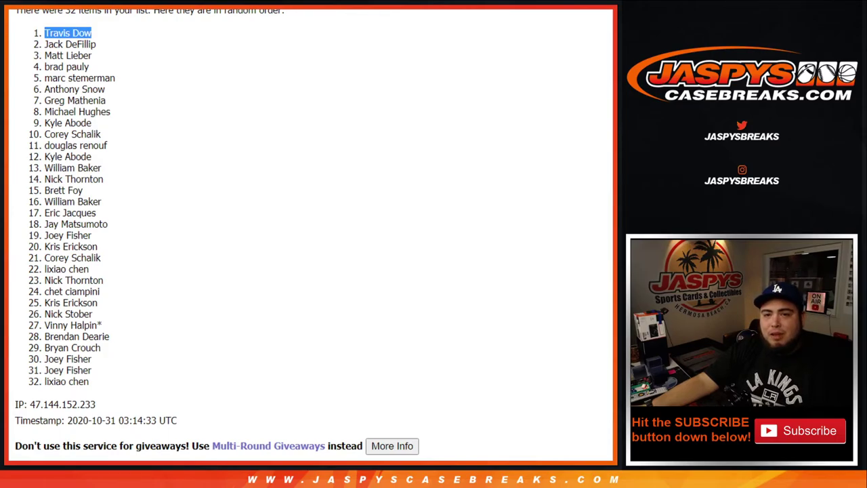
Search the team spreadsheet for the first-ranked participant's name to find the matching row.
key("ctrl+Tab")
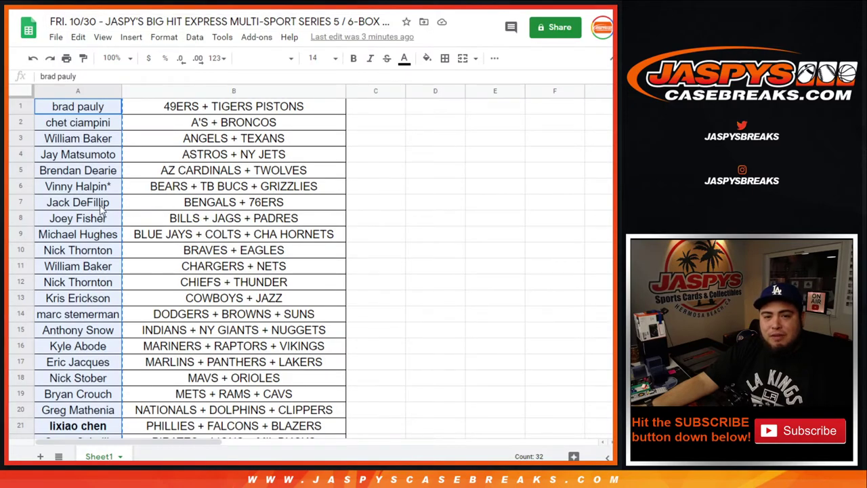
scroll(101, 210, "down", 4)
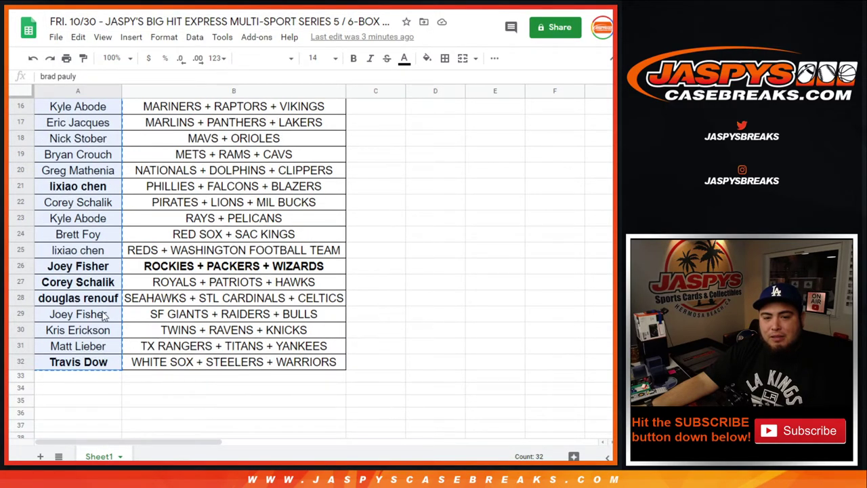
left_click(96, 332)
scroll(103, 311, "up", 5)
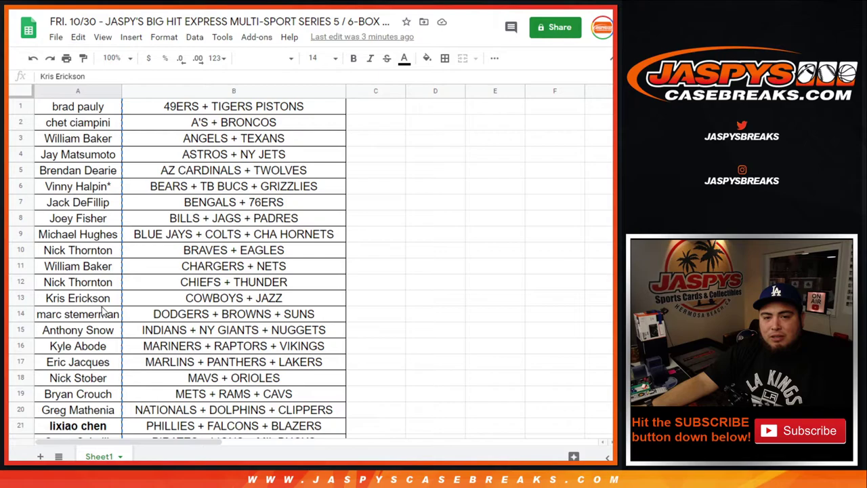
left_click(415, 163)
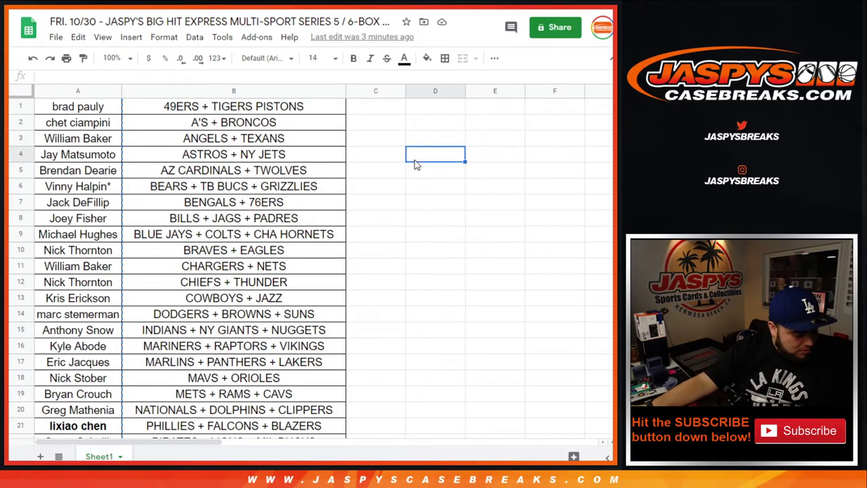
key("ctrl+f")
type("TRAV")
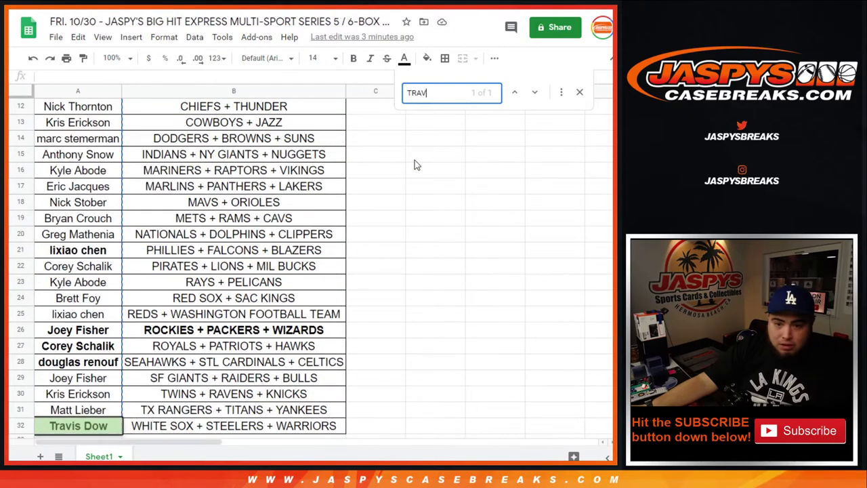
scroll(402, 180, "up", 4)
scroll(402, 180, "down", 5)
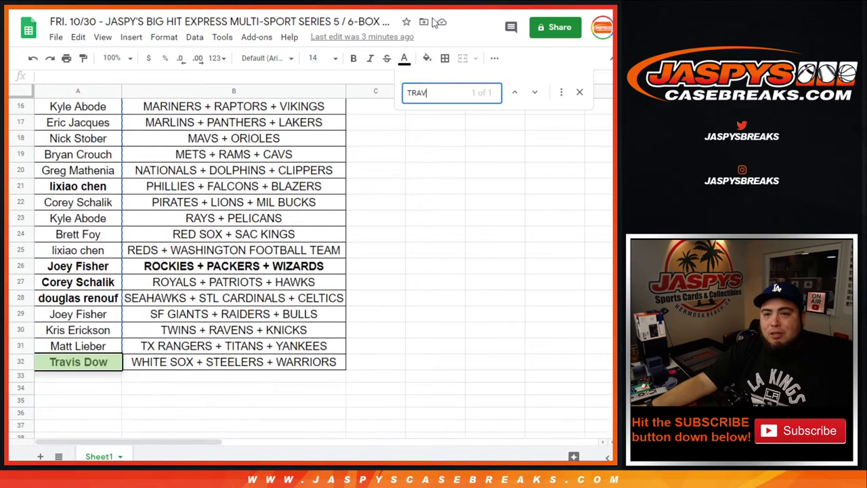
Recheck the dice roll and the top of the randomized list against the spreadsheet row, and close the search.
key("ctrl+Tab")
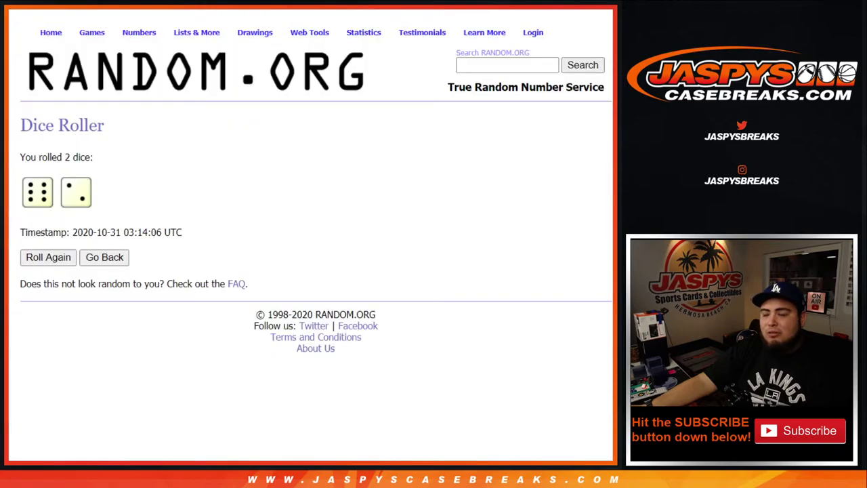
key("ctrl+Tab")
scroll(199, 250, "down", 3)
scroll(144, 193, "up", 4)
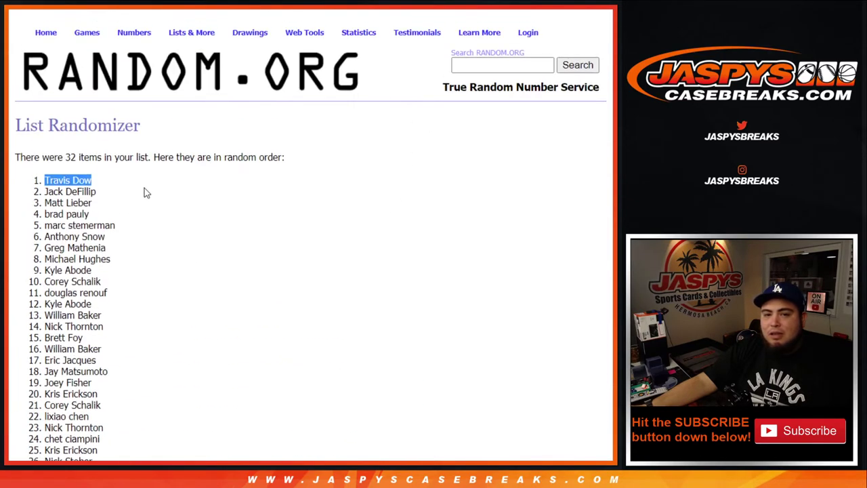
key("ctrl+Tab")
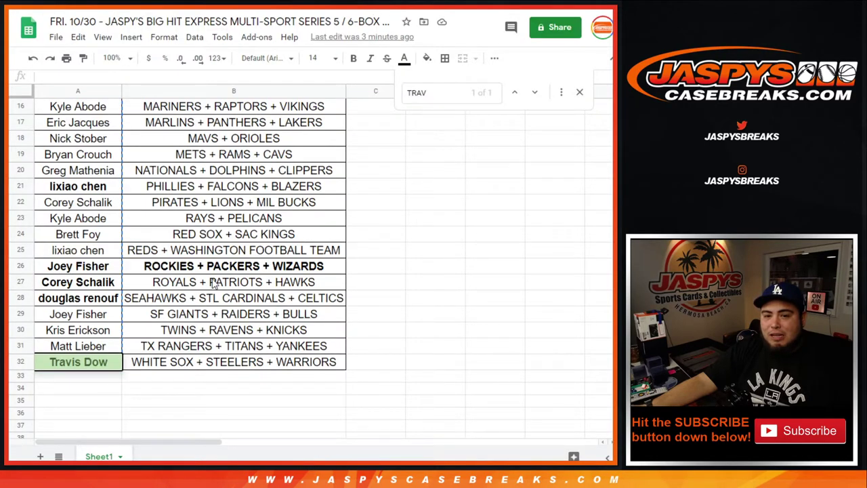
left_click(579, 93)
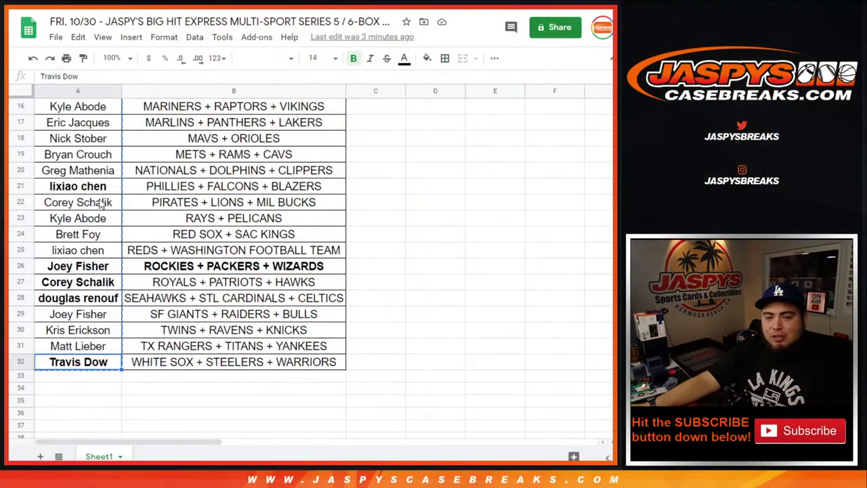
Copy all participant names in A1:A32 of the break's team spreadsheet, and switch to the JASPY SHOW NOTES spreadsheet.
left_click(100, 202)
scroll(91, 234, "up", 5)
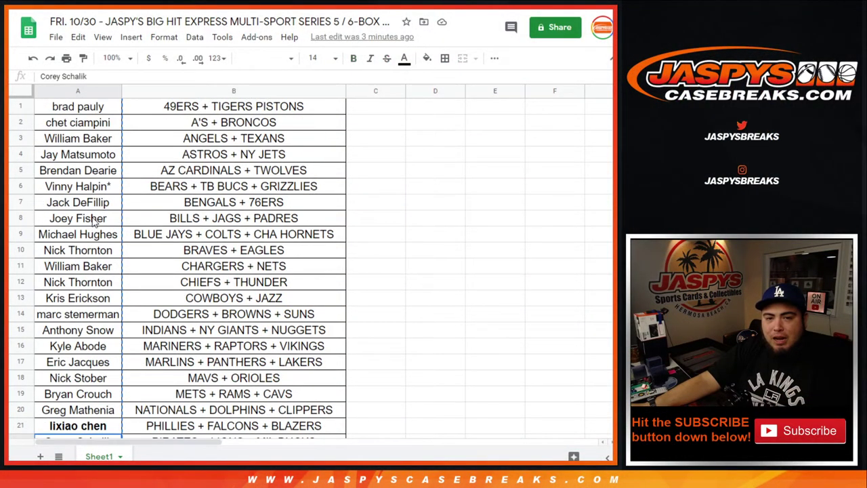
left_click_drag(102, 106, 87, 369)
scroll(97, 270, "down", 5)
right_click(85, 234)
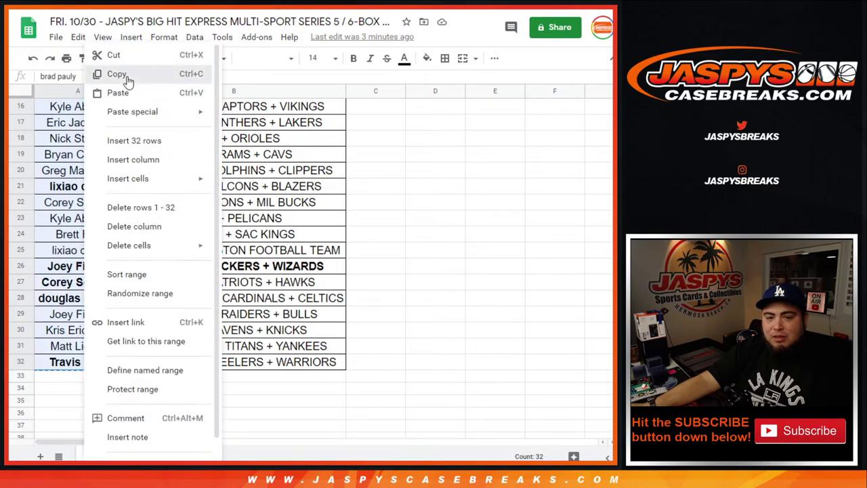
left_click(97, 74)
key("ctrl+Tab")
Paste the copied names into the BHE Hitless List starting at A187, beside the "< BHE #8" label.
scroll(143, 291, "down", 15)
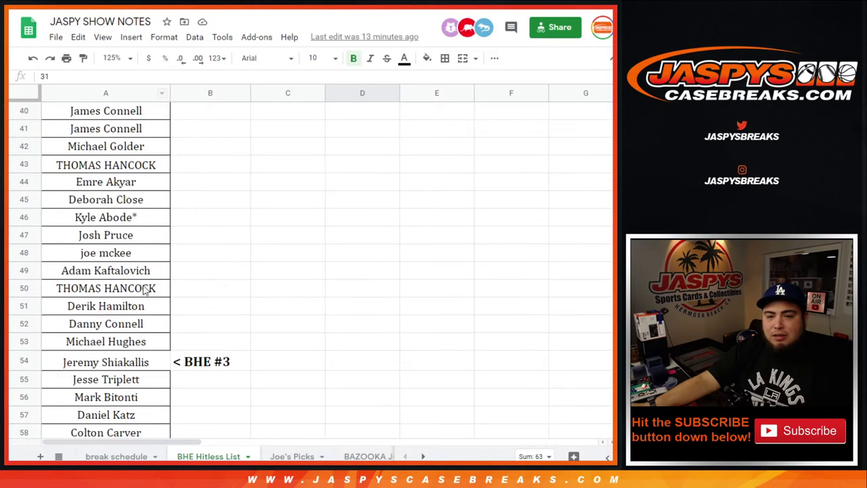
scroll(137, 287, "down", 20)
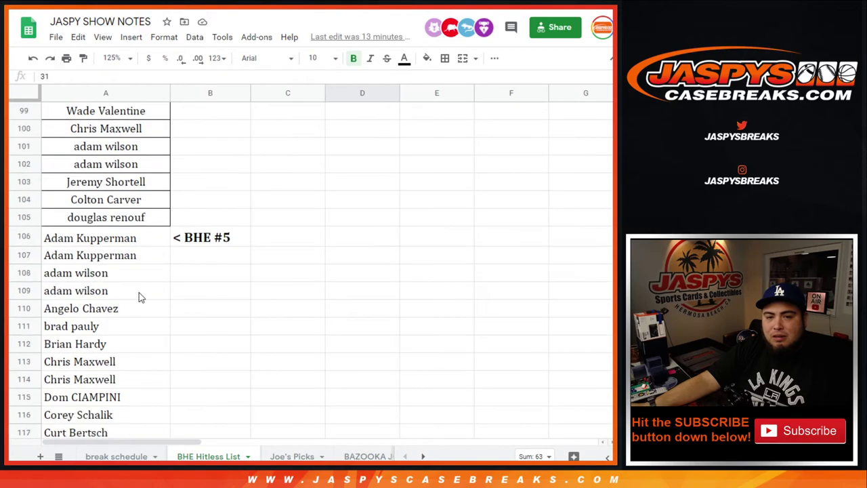
scroll(134, 285, "down", 6)
scroll(129, 279, "up", 3)
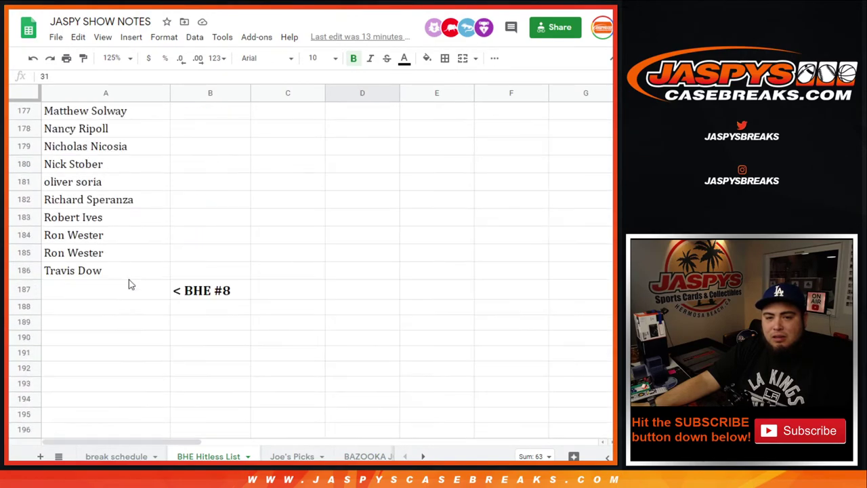
left_click(116, 292)
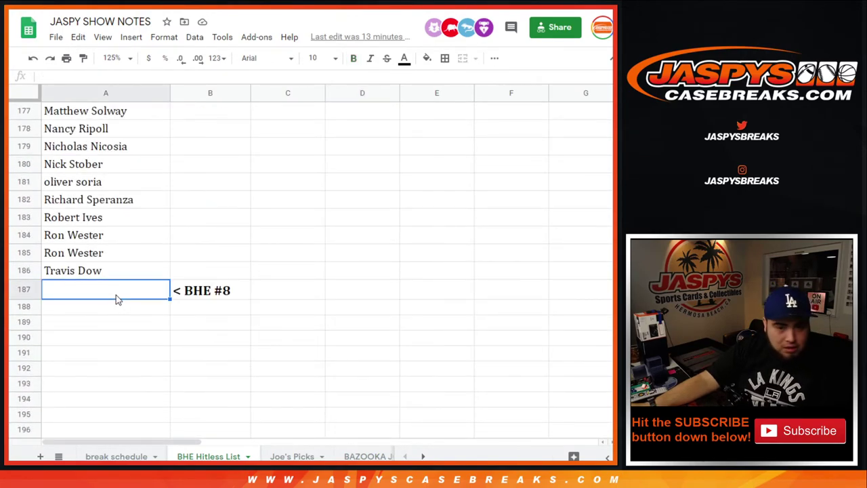
key("ctrl+v")
scroll(118, 319, "down", 10)
scroll(129, 352, "up", 4)
scroll(135, 361, "down", 3)
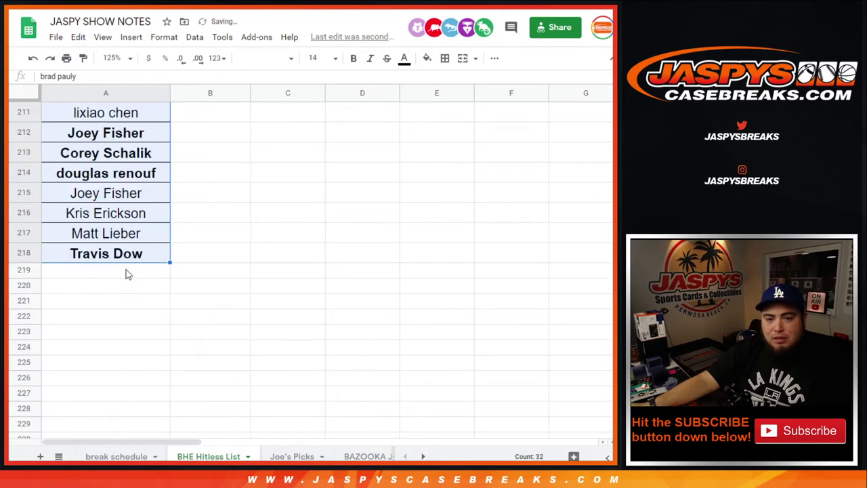
Clear the bold names in A218, A212:A214 and A207 of the pasted BHE #8 block.
left_click(100, 252)
key("Delete")
scroll(102, 256, "up", 2)
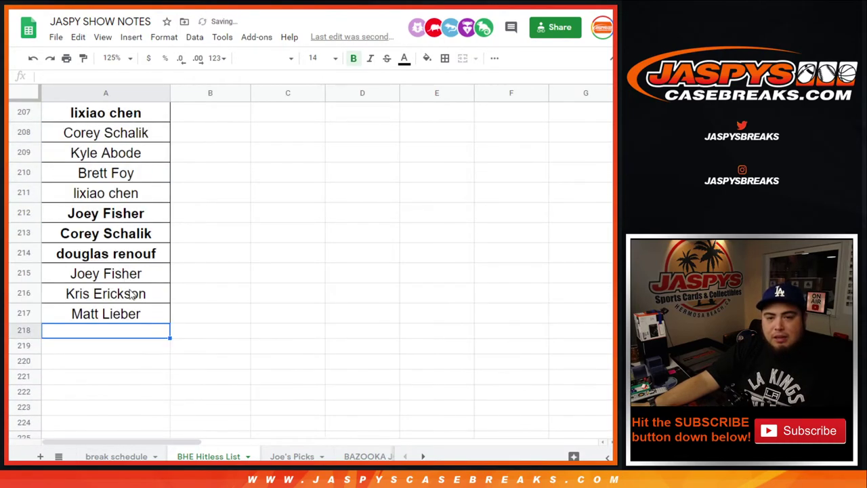
left_click_drag(125, 215, 126, 263)
key("Delete")
scroll(126, 268, "up", 4)
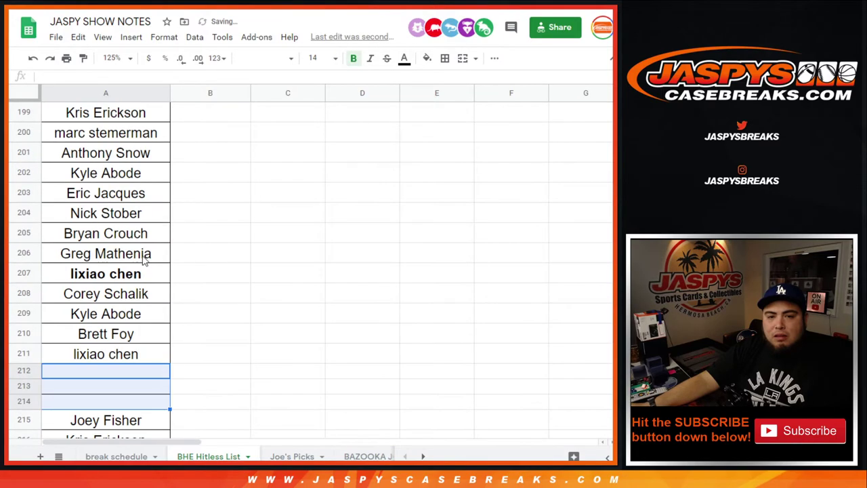
left_click(127, 273)
key("Delete")
scroll(136, 271, "up", 5)
scroll(131, 248, "down", 5)
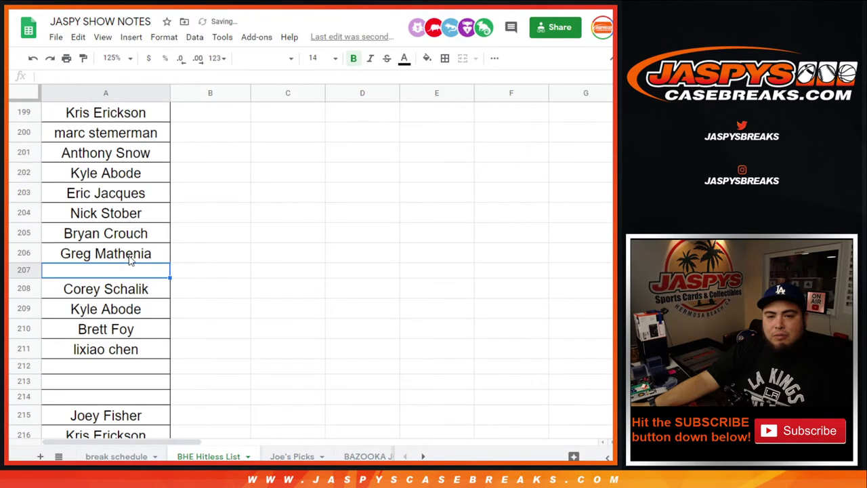
Try to move the whole block A208:A218 up one row to A207, and undo the move.
left_click_drag(122, 288, 125, 351)
scroll(121, 329, "down", 2)
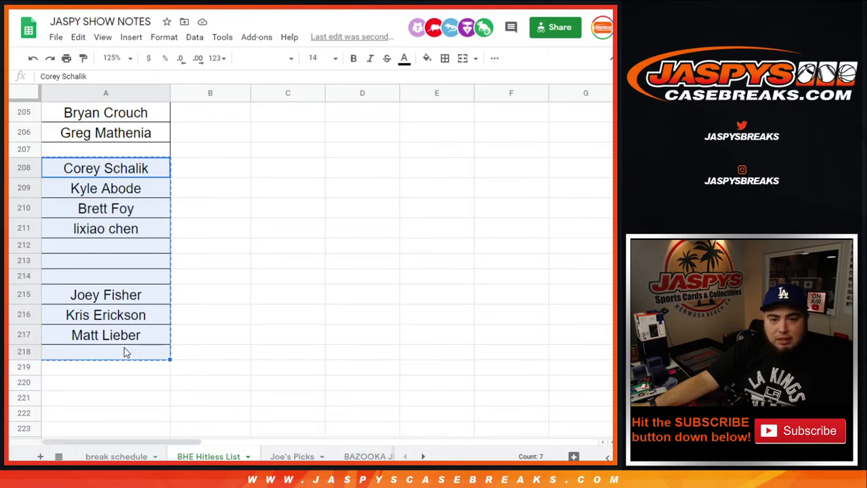
key("Delete")
key("Up")
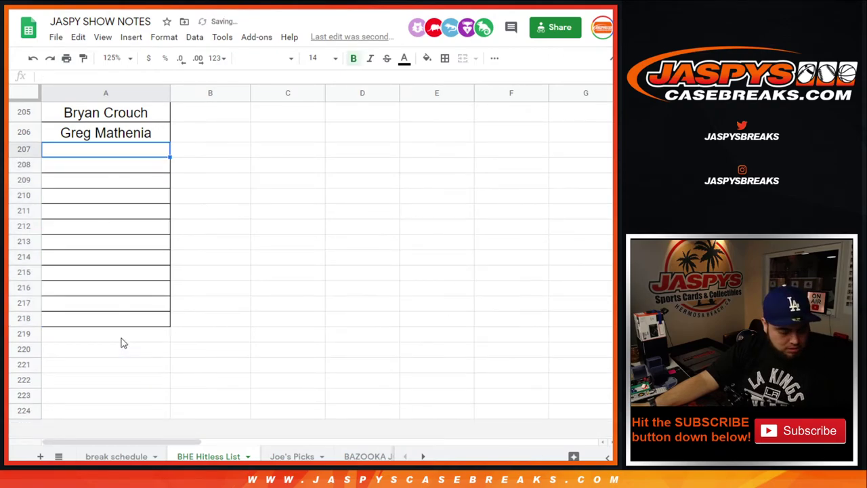
key("ctrl+v")
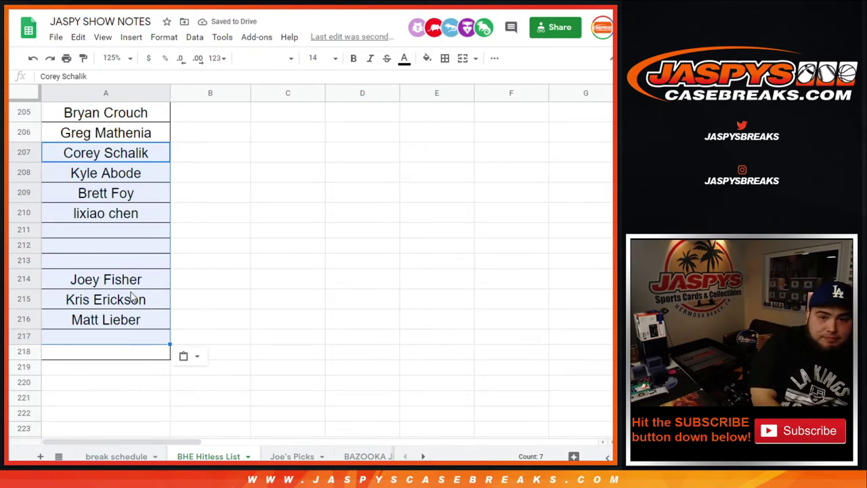
key("ctrl+z")
key("ctrl+z")
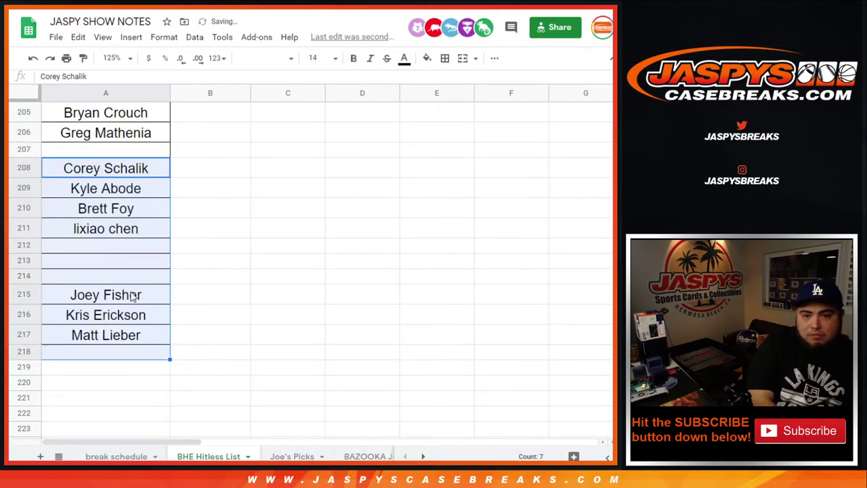
Move the four names in A208:A211 up one row so they start in the empty cell A207.
left_click_drag(59, 175, 93, 231)
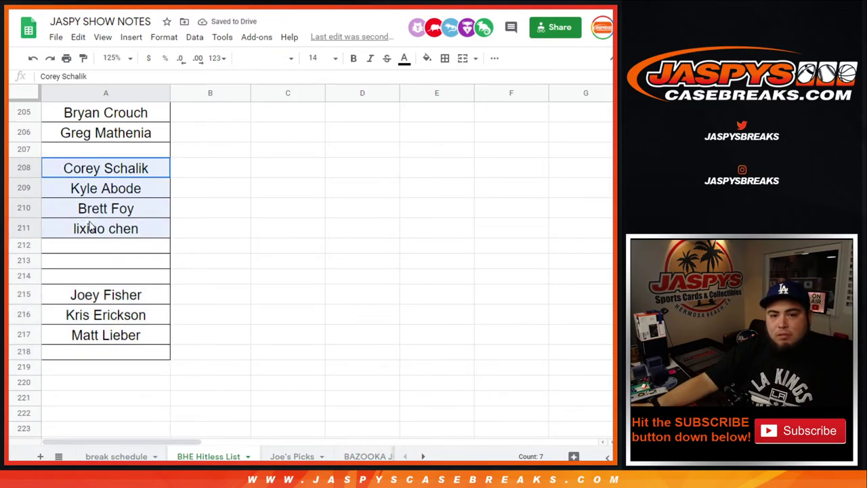
right_click(95, 195)
left_click(132, 73)
key("Delete")
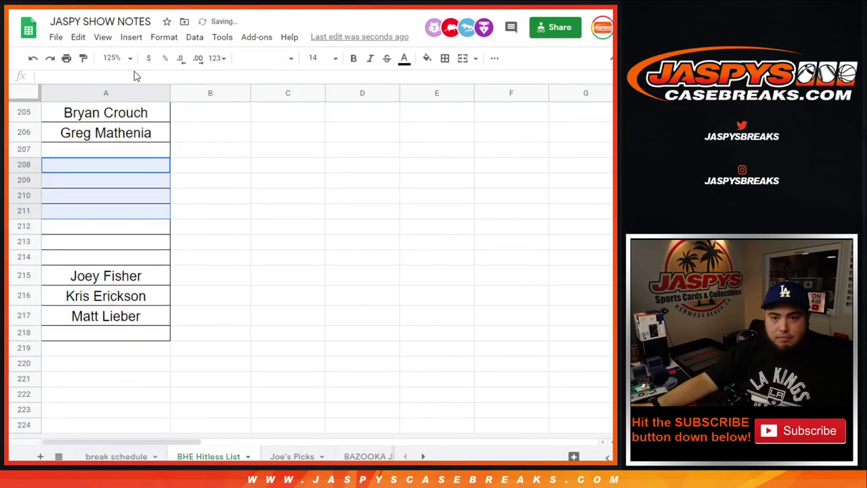
key("Up")
key("ctrl+v")
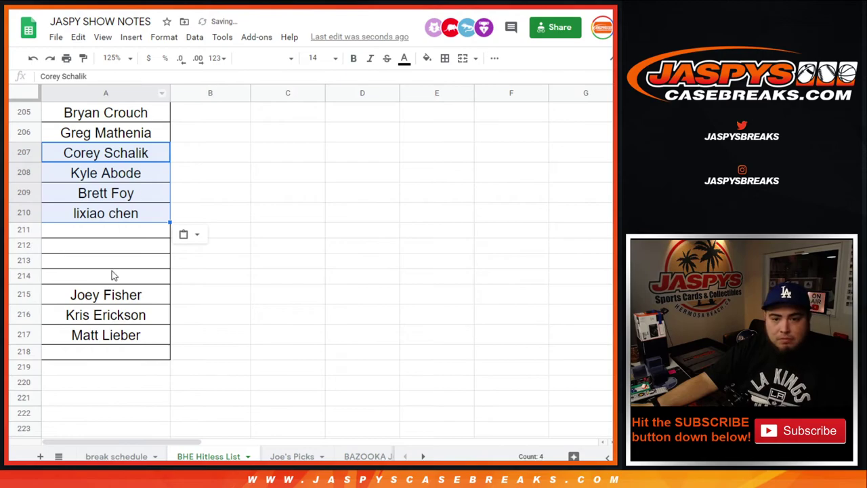
Move the three names in A215:A217 up to A211 to close the gap in the list.
left_click(116, 295)
left_click_drag(123, 328, 124, 338)
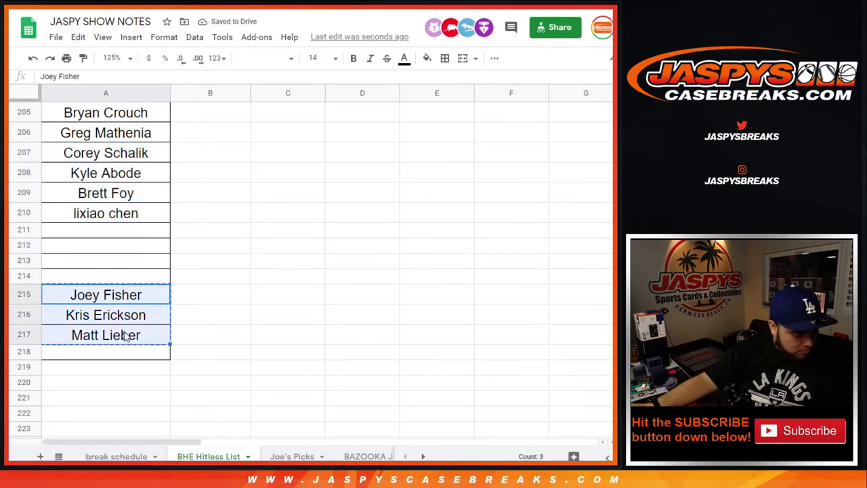
key("Delete")
key("Up")
key("Up")
key("Up")
key("Up")
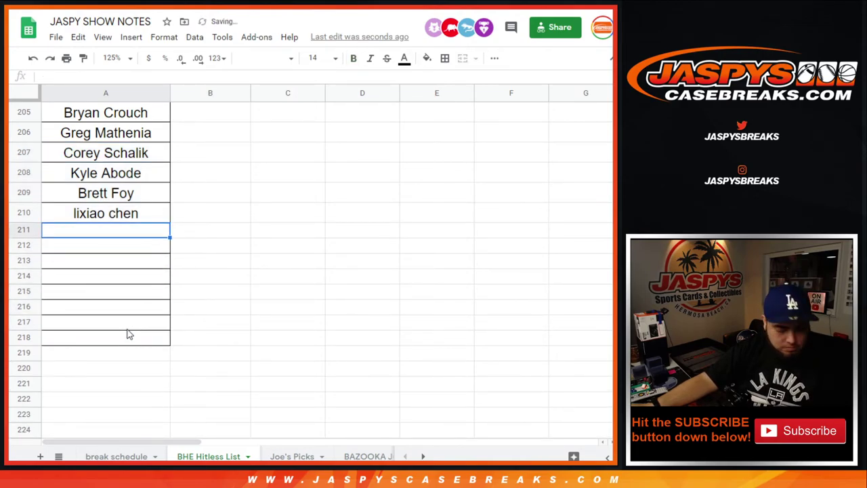
key("ctrl+v")
left_click(147, 326)
Select the BHE #8 names in A187:A213 and check the block from beginning to end.
scroll(163, 335, "up", 5)
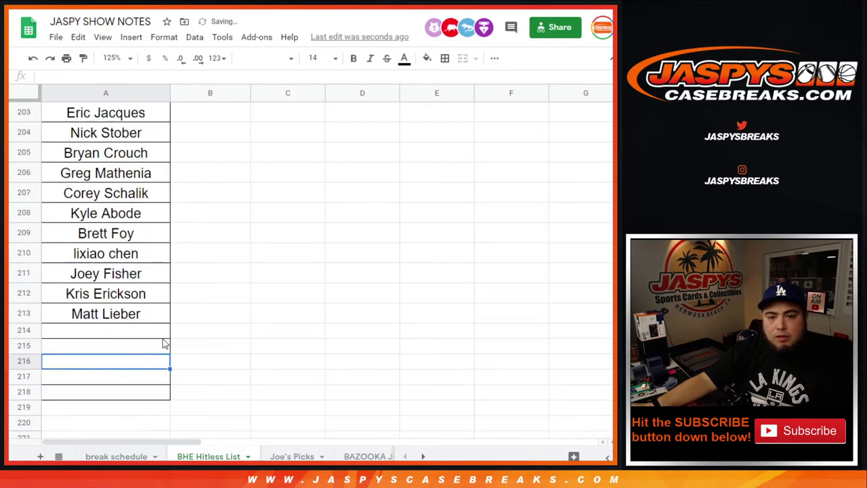
scroll(164, 319, "up", 2)
left_click_drag(122, 206, 122, 313)
scroll(121, 302, "down", 5)
scroll(121, 305, "down", 2)
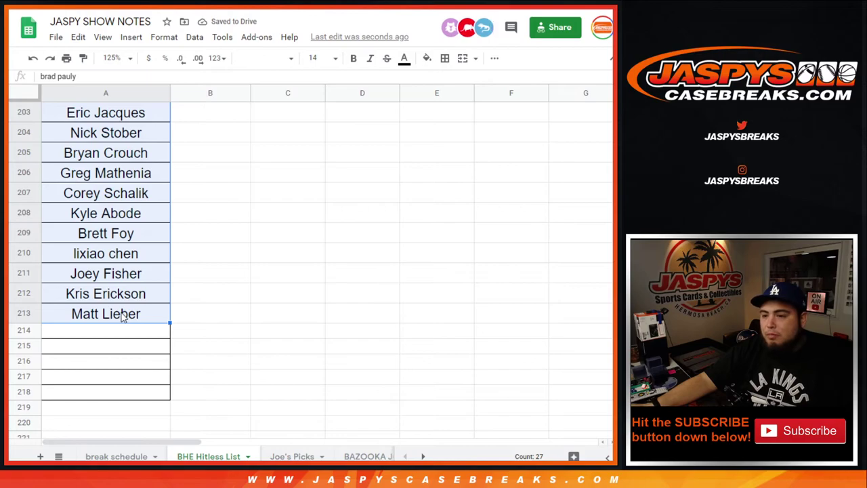
scroll(122, 314, "up", 4)
scroll(163, 299, "up", 4)
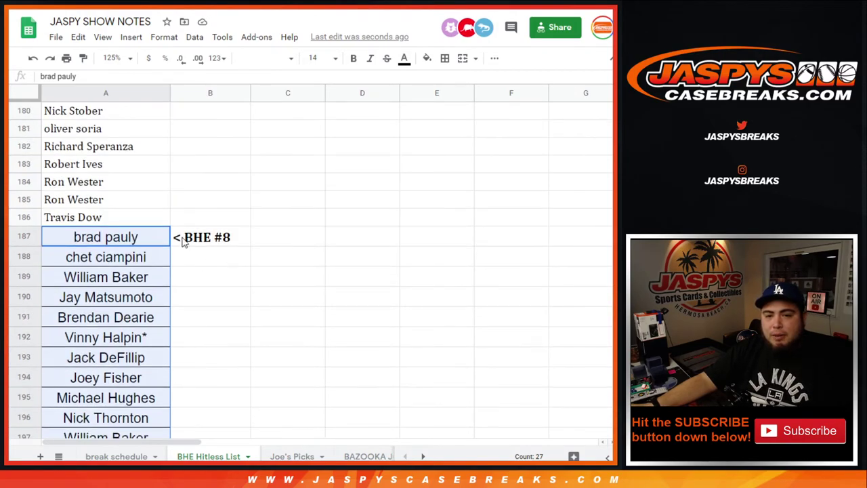
Review the hitless promo on the Big Hit Express Series 5 page, highlighting the break credit and Jaspy hat prize lines.
key("ctrl+Tab")
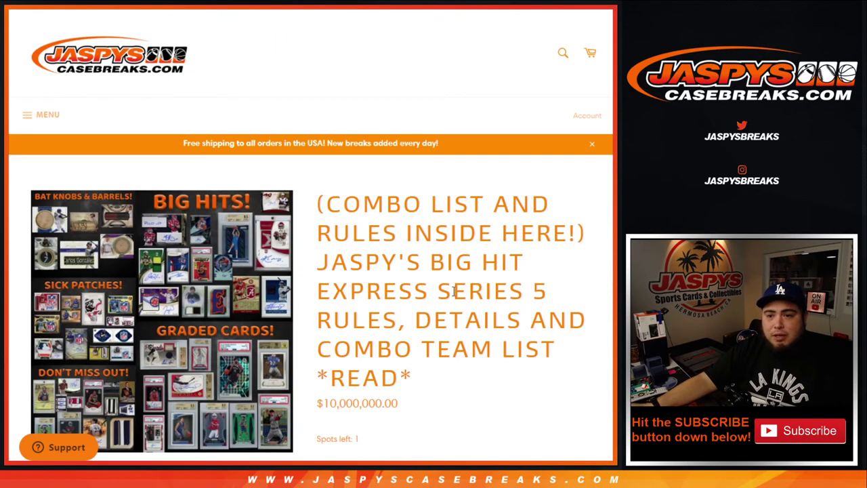
scroll(453, 291, "down", 7)
scroll(450, 282, "up", 2)
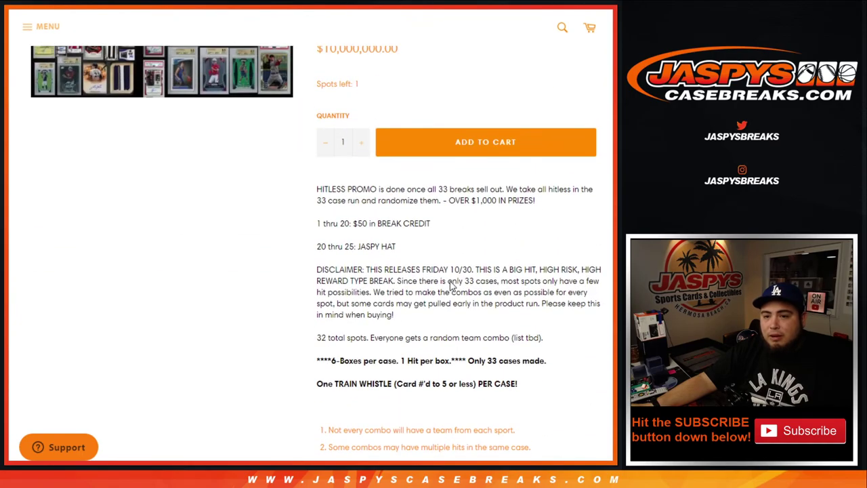
left_click_drag(312, 223, 433, 211)
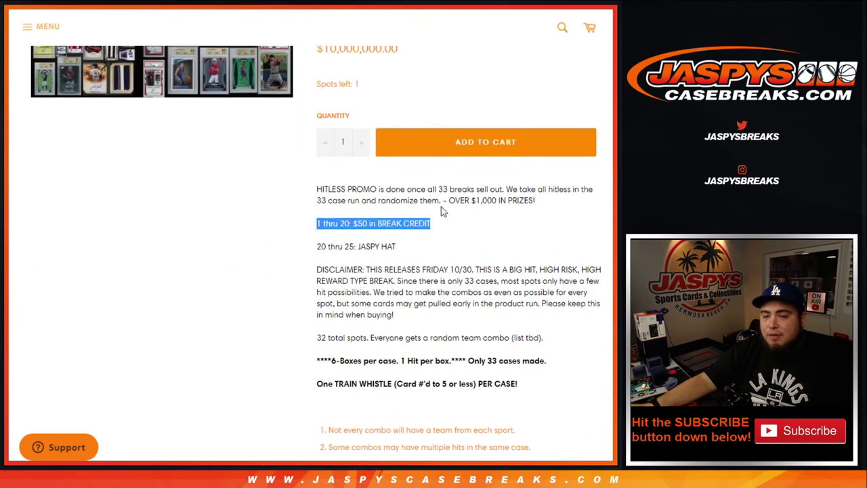
left_click_drag(317, 245, 409, 242)
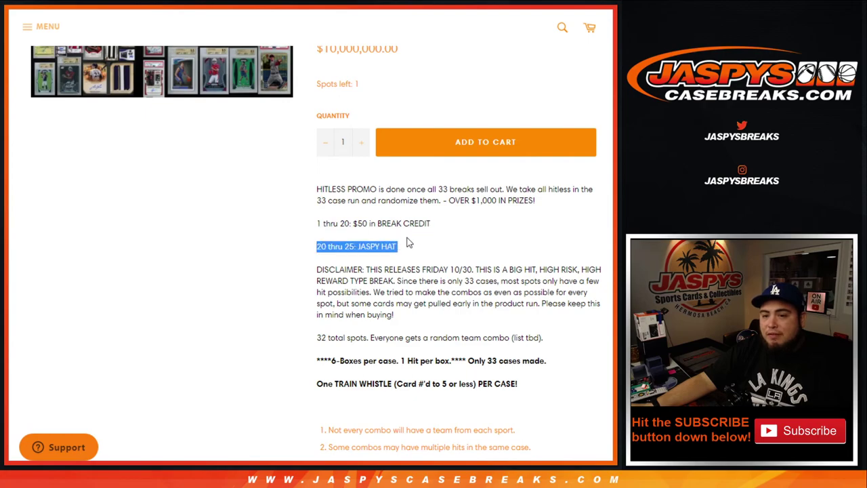
left_click(488, 261)
scroll(488, 262, "up", 5)
Open the break schedule sheet in JASPY SHOW NOTES and go through the upcoming breaks in rows 25 to 32.
key("ctrl+Tab")
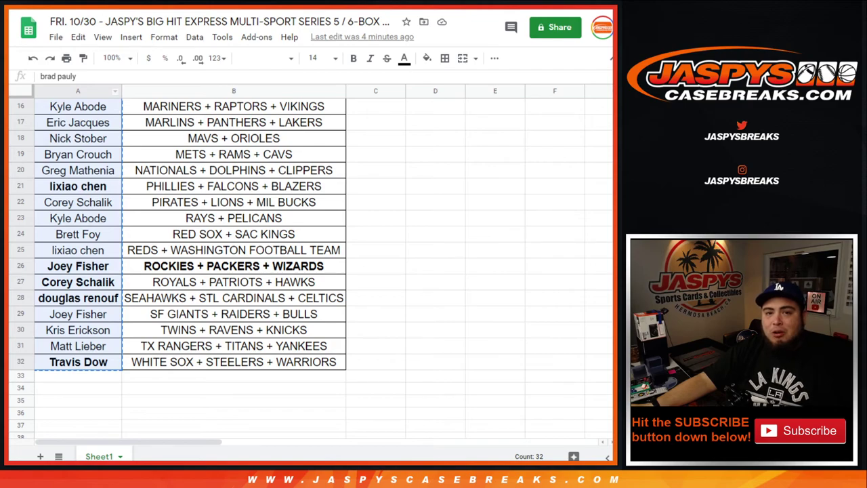
key("ctrl+Tab")
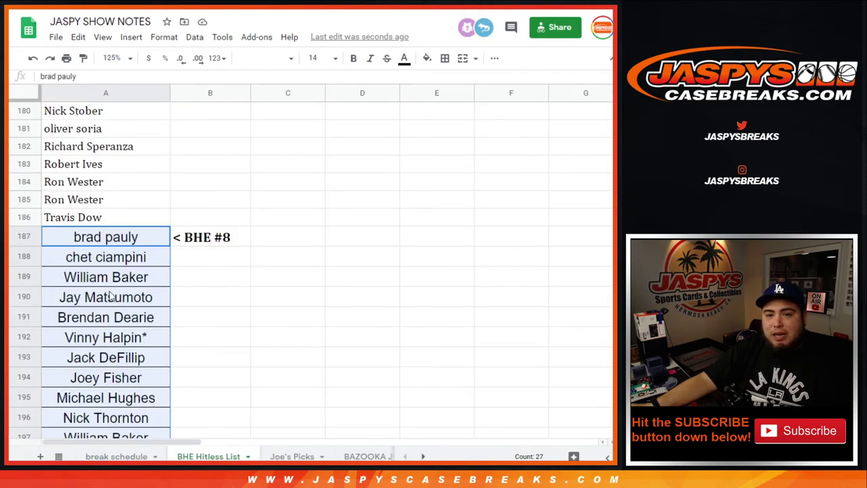
left_click(99, 458)
left_click(256, 217)
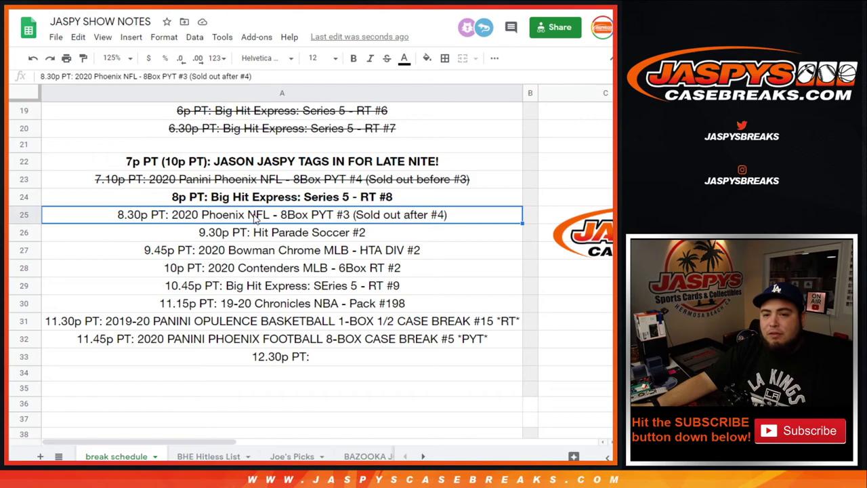
left_click(282, 236)
left_click(277, 252)
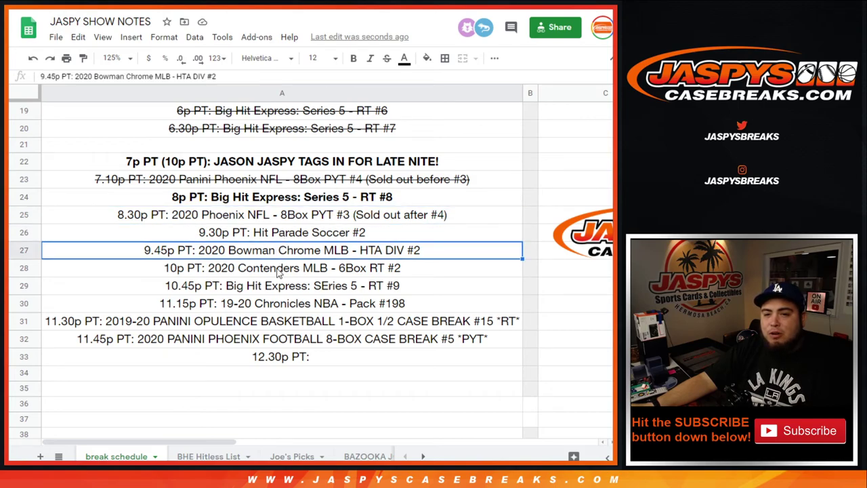
left_click(278, 269)
left_click(282, 287)
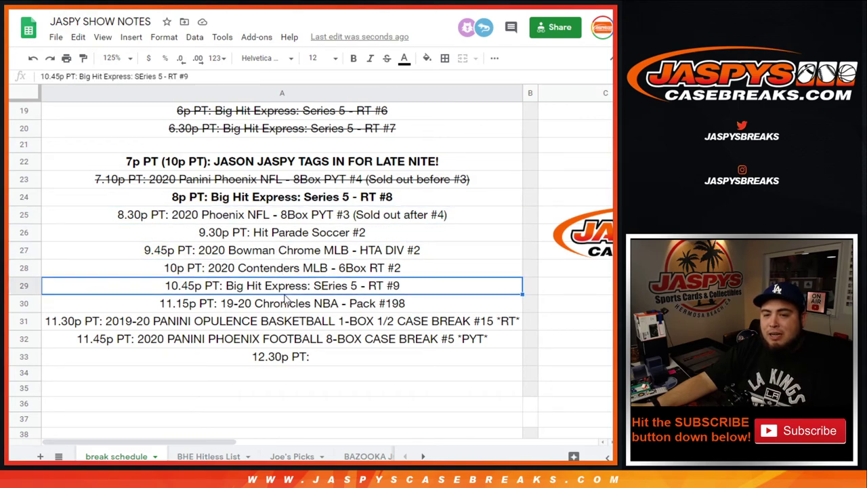
left_click(288, 301)
left_click(294, 327)
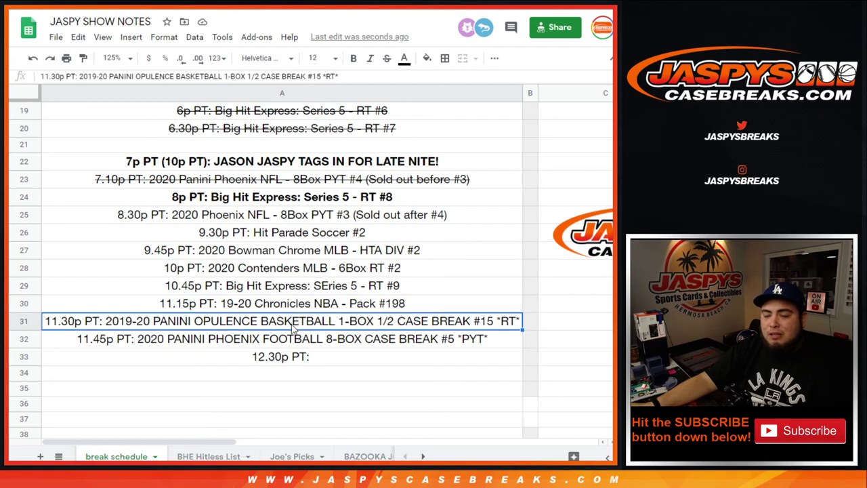
left_click(294, 341)
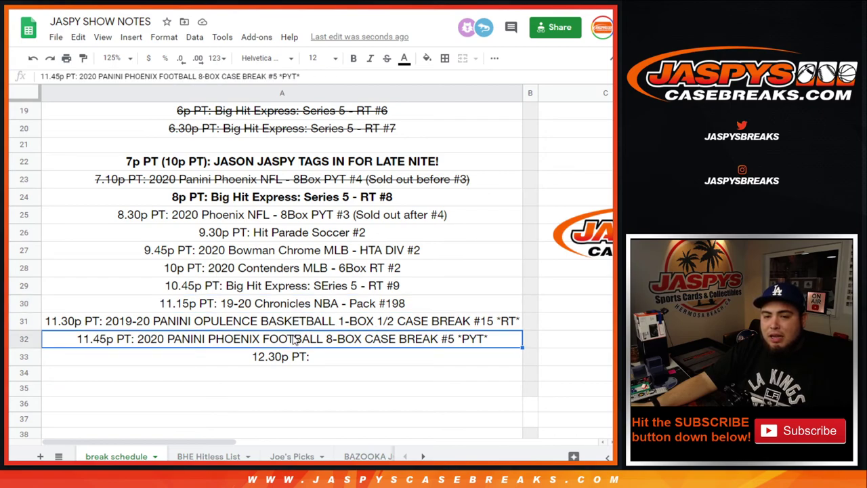
Change the time entry in A33 of the break schedule to "12.30a PT:".
left_click(295, 360)
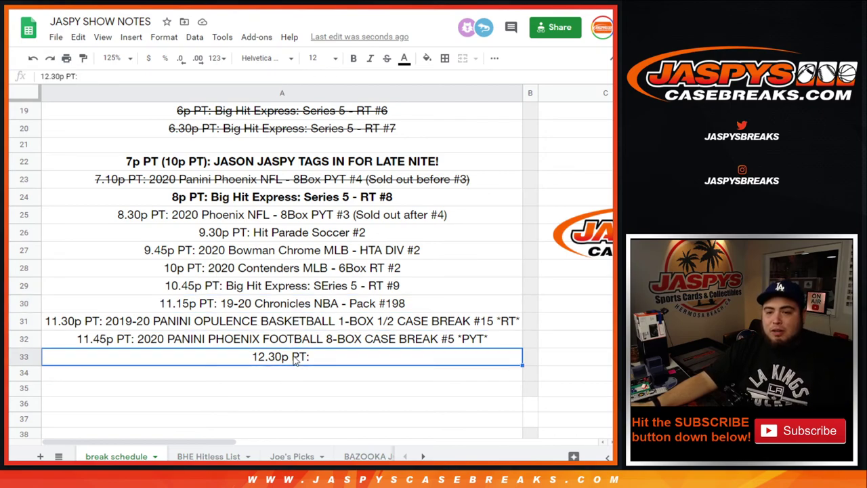
double_click(293, 362)
key("BackSpace")
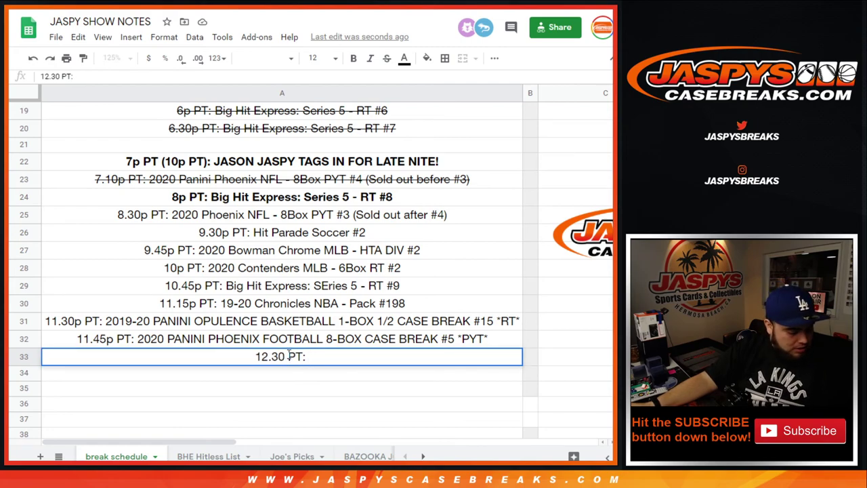
type("a")
key("Return")
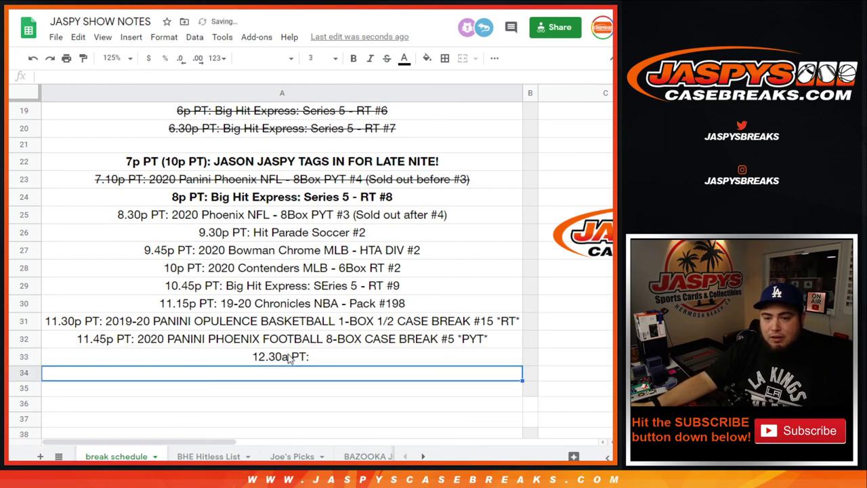